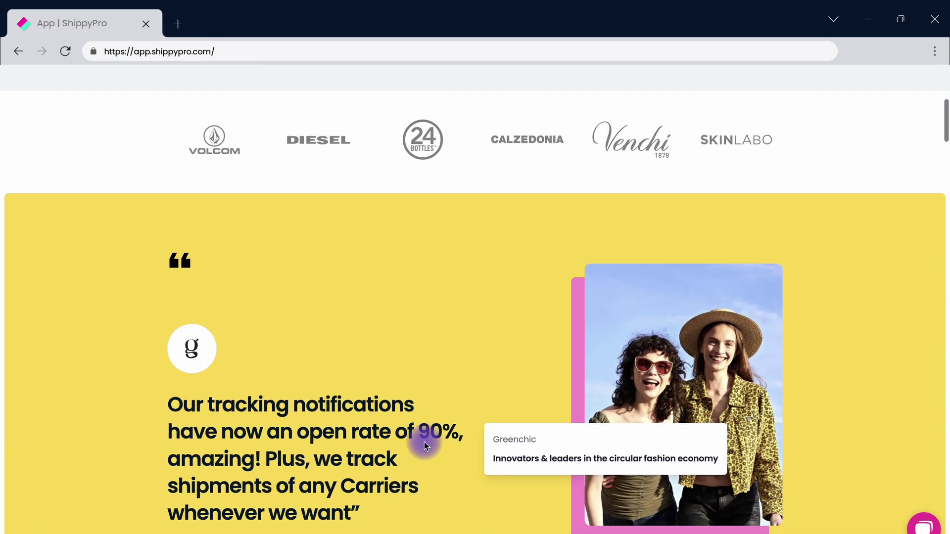
- Scroll down through the Track & Trace Overview statistics
scroll(424, 445, down, 8)
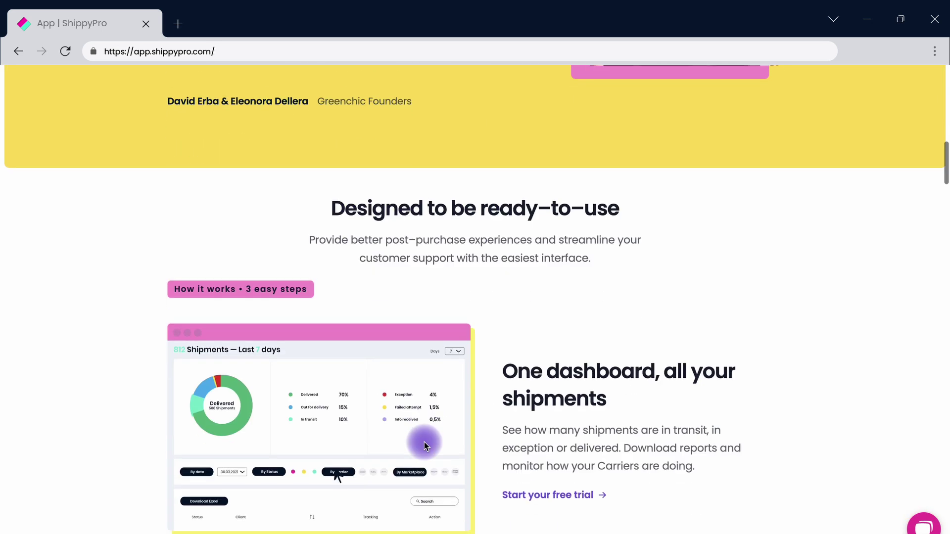
scroll(423, 444, down, 2)
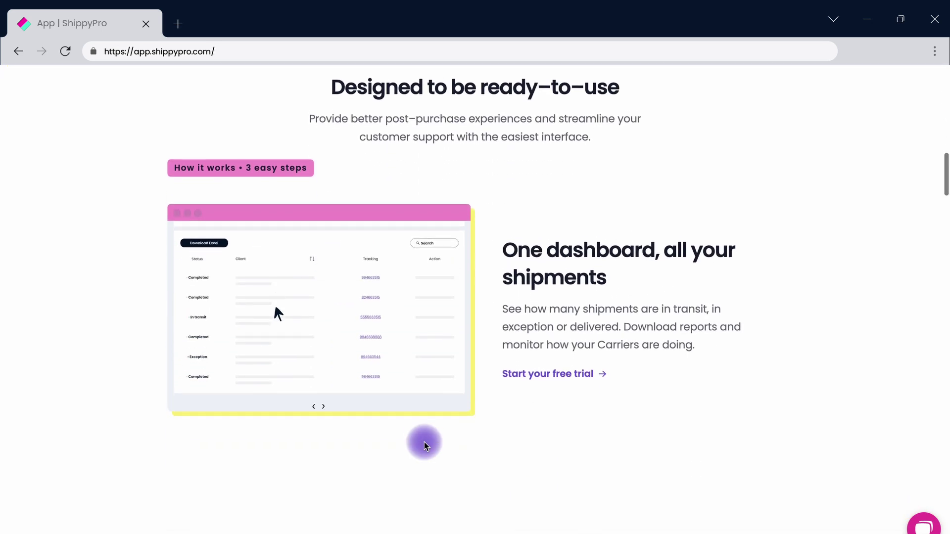
scroll(424, 445, down, 3)
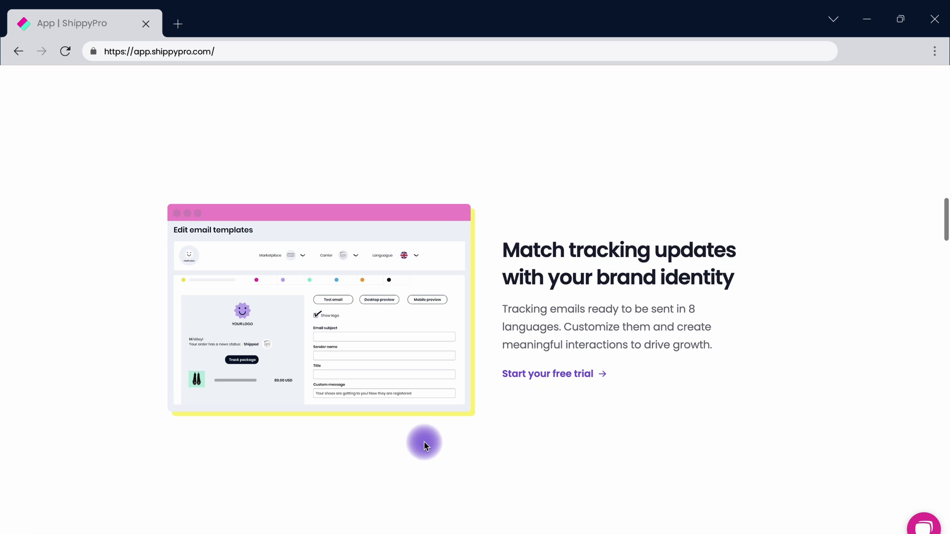
scroll(424, 445, down, 3)
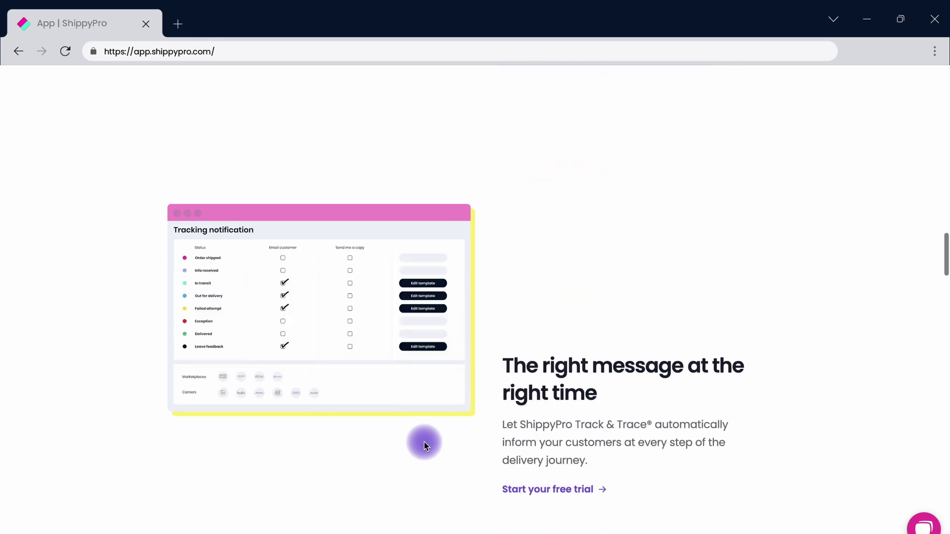
scroll(423, 444, down, 2)
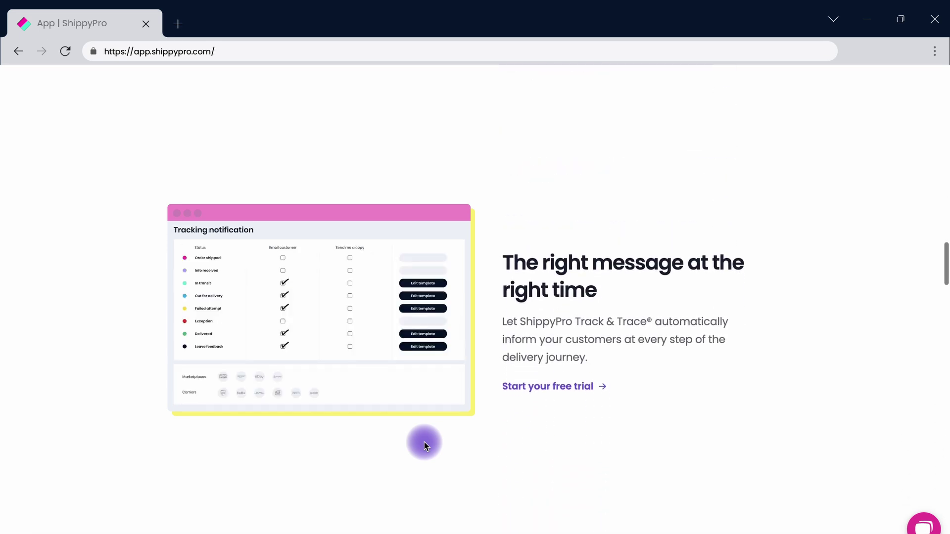
scroll(423, 441, down, 4)
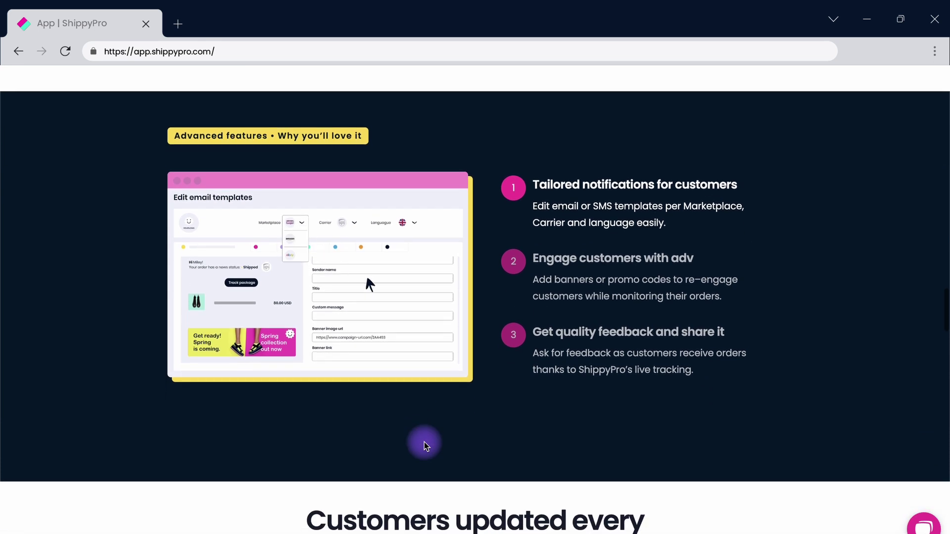
scroll(424, 442, down, 8)
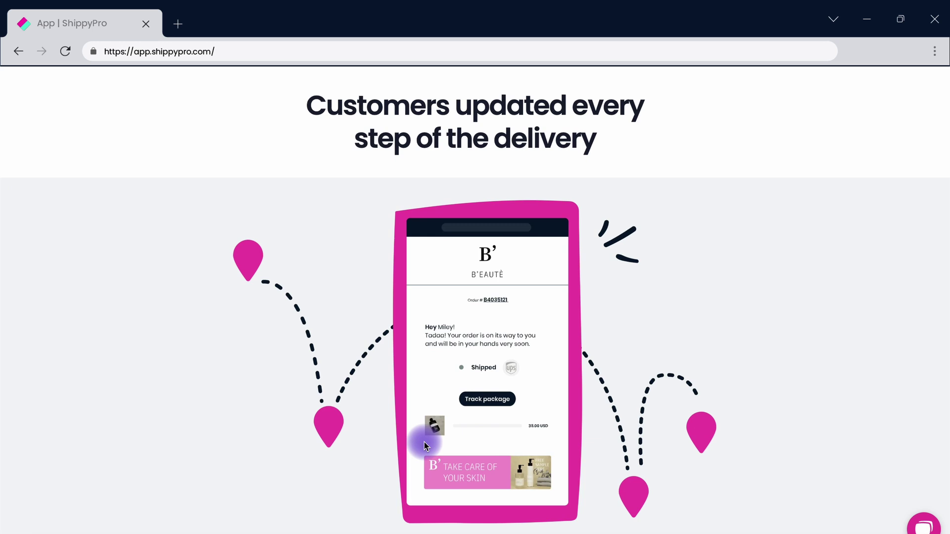
scroll(424, 441, down, 8)
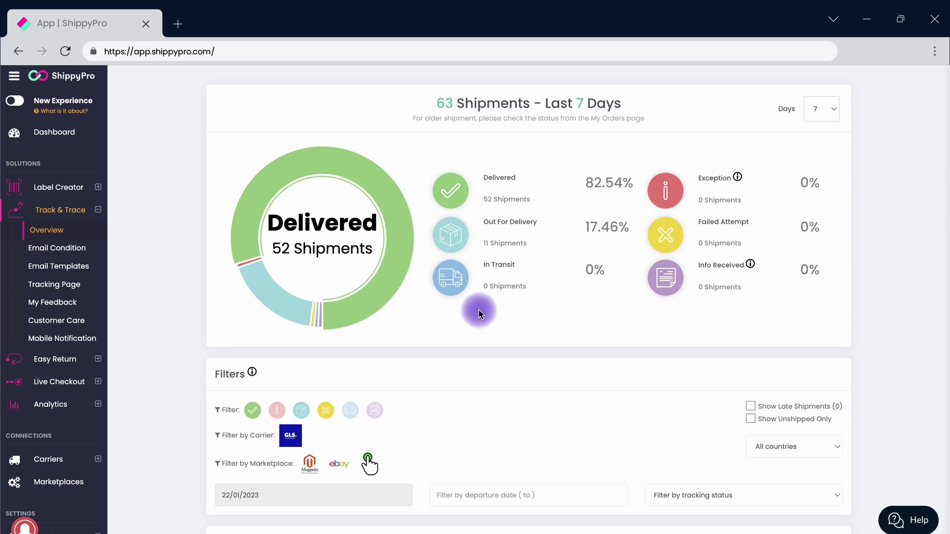
scroll(442, 363, down, 2)
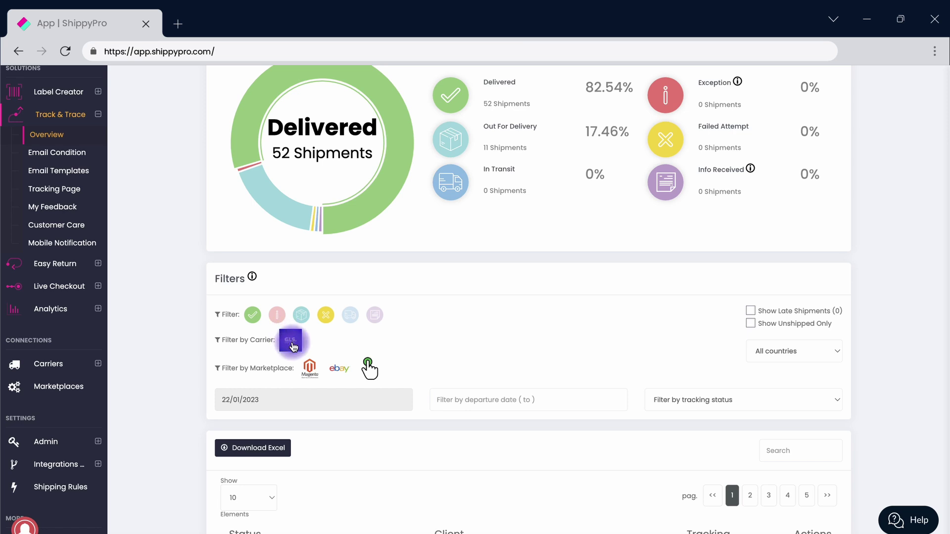
- Filter by the Magento marketplace, clear the filter, and go to Email Condition
click(311, 375)
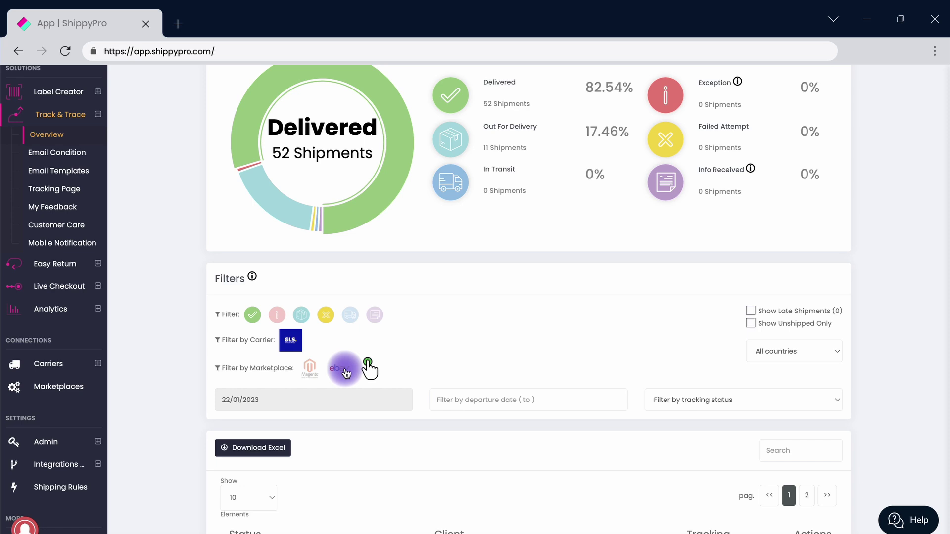
click(312, 367)
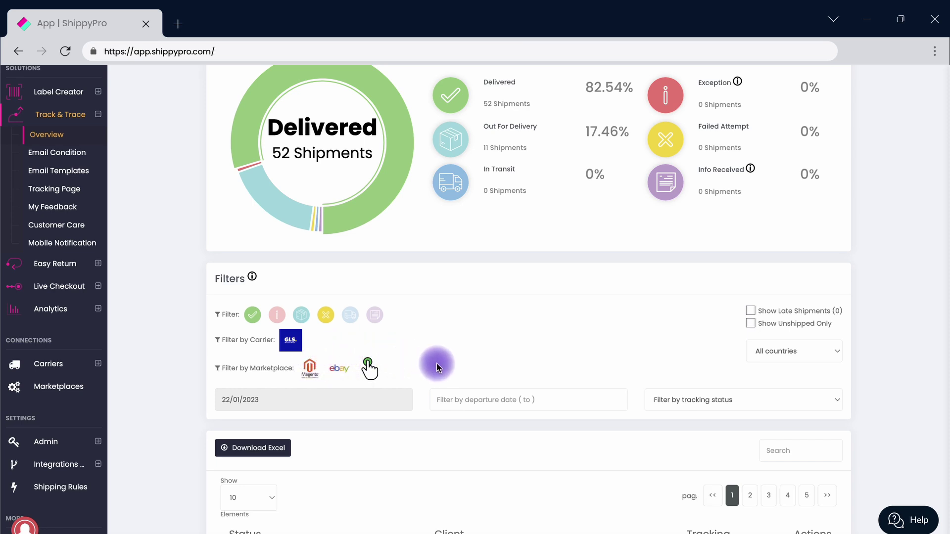
click(55, 253)
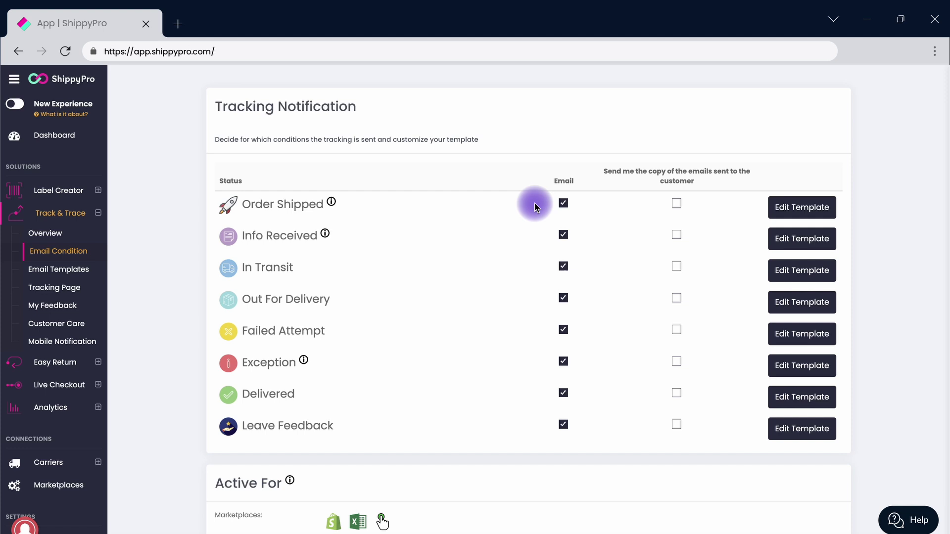
- Get copies of Order Shipped and In Transit emails; turn off Shopify and the second carrier
click(677, 204)
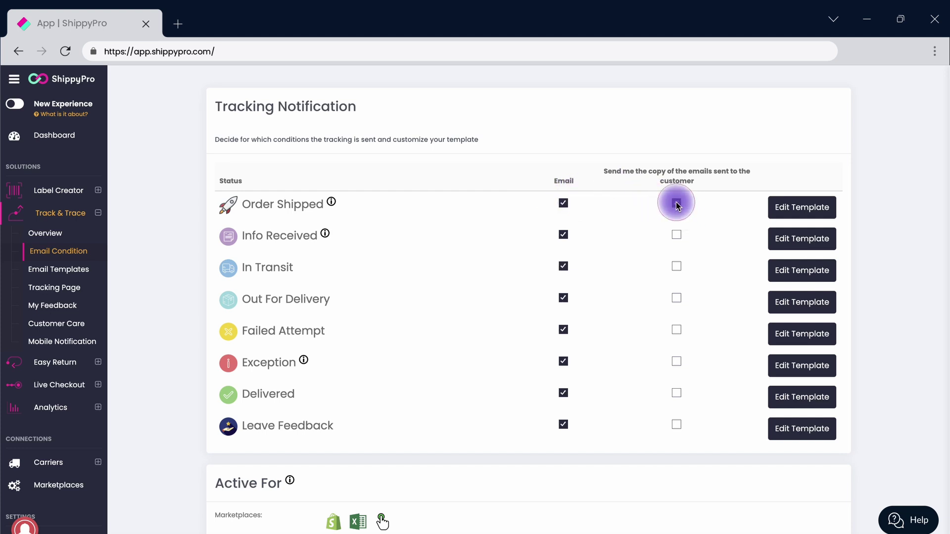
click(676, 267)
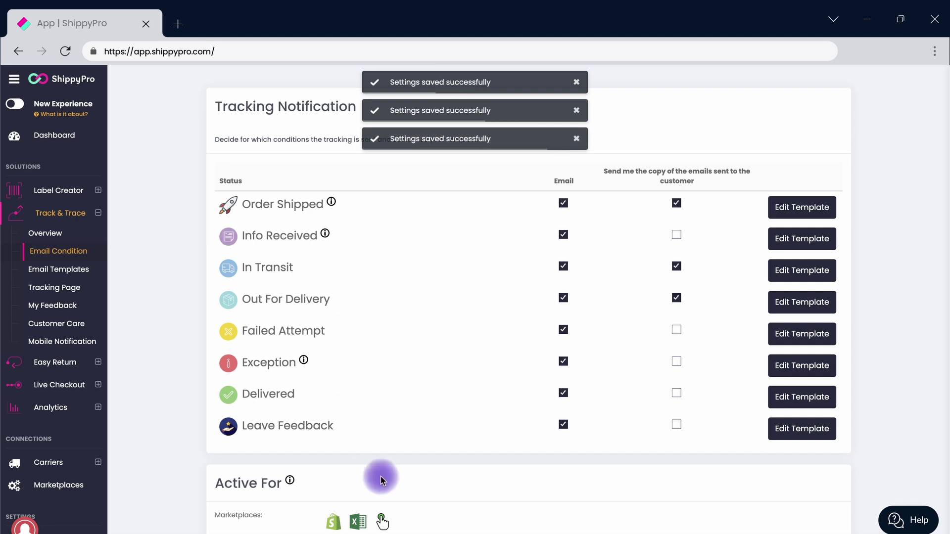
scroll(382, 475, down, 3)
click(333, 382)
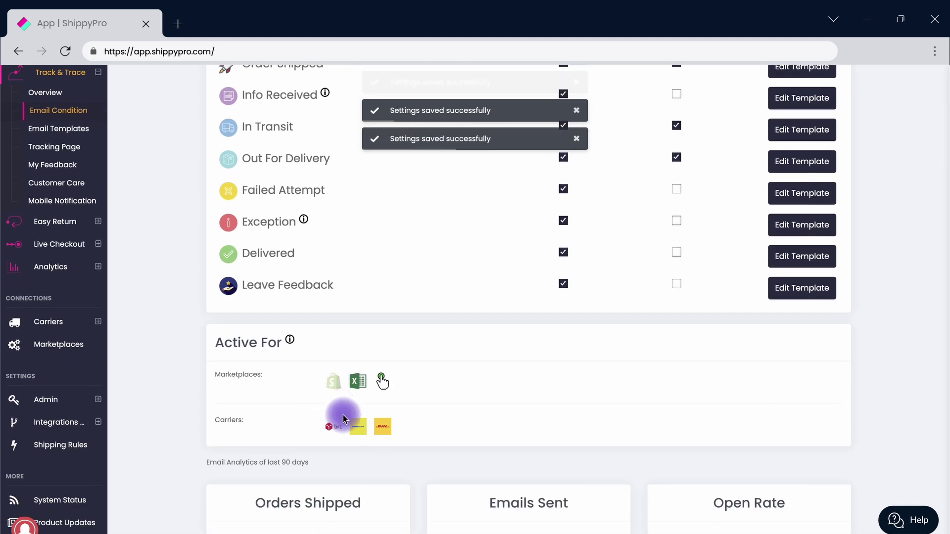
click(360, 428)
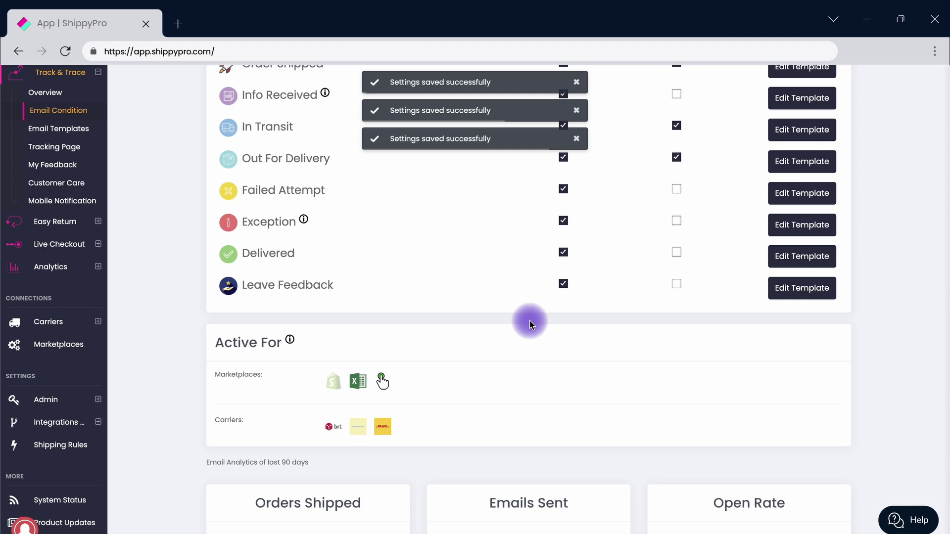
scroll(737, 296, up, 2)
- Inspect the Order Shipped template's Marketplace and Carrier options, leaving both unrestricted
scroll(737, 297, up, 1)
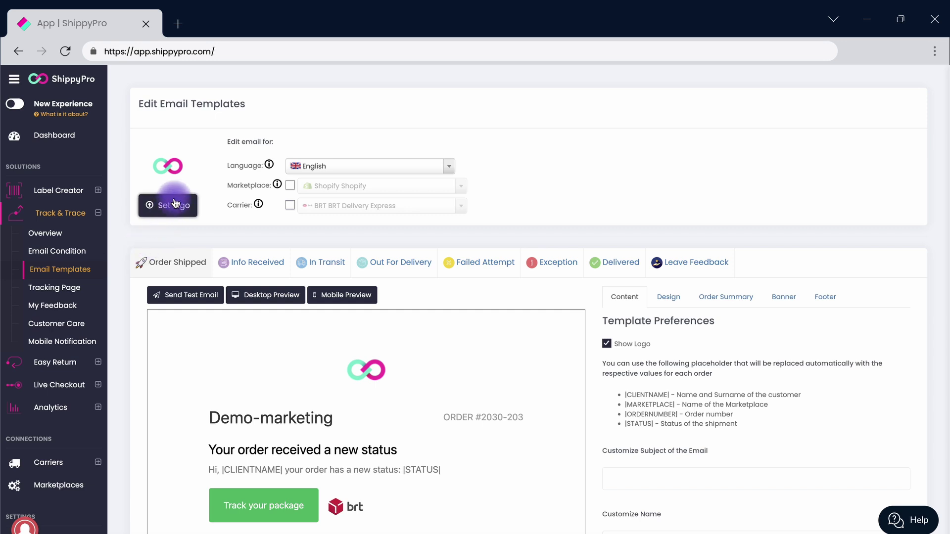
click(291, 187)
click(329, 187)
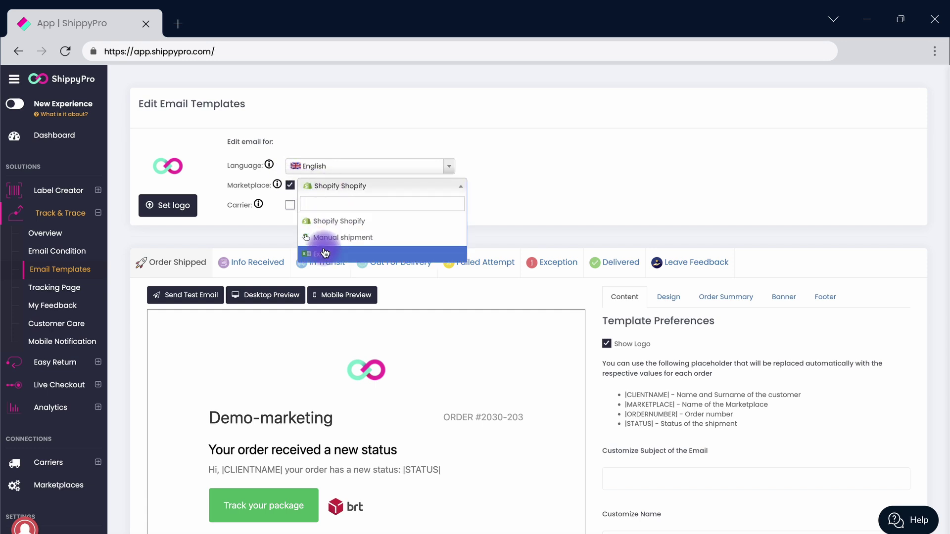
click(290, 205)
click(317, 206)
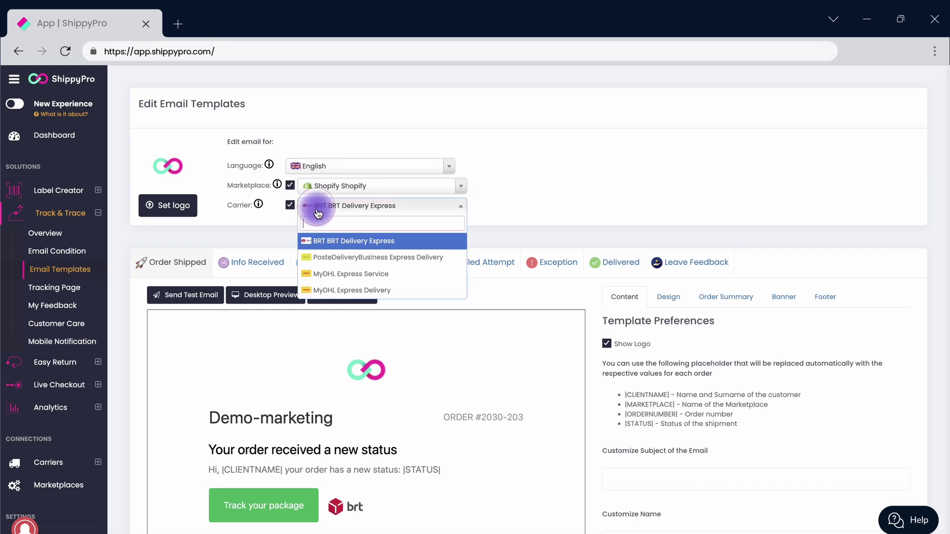
click(290, 205)
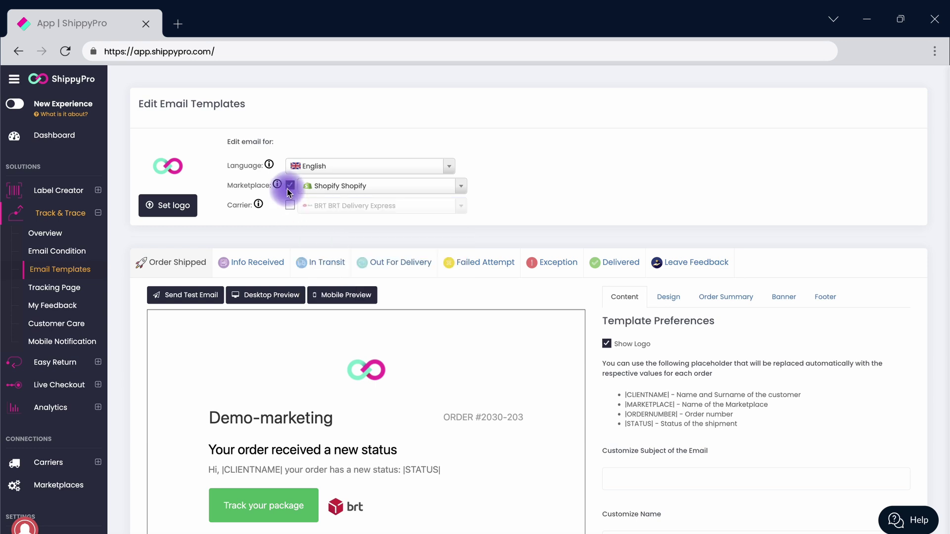
click(290, 185)
mouse_move(259, 204)
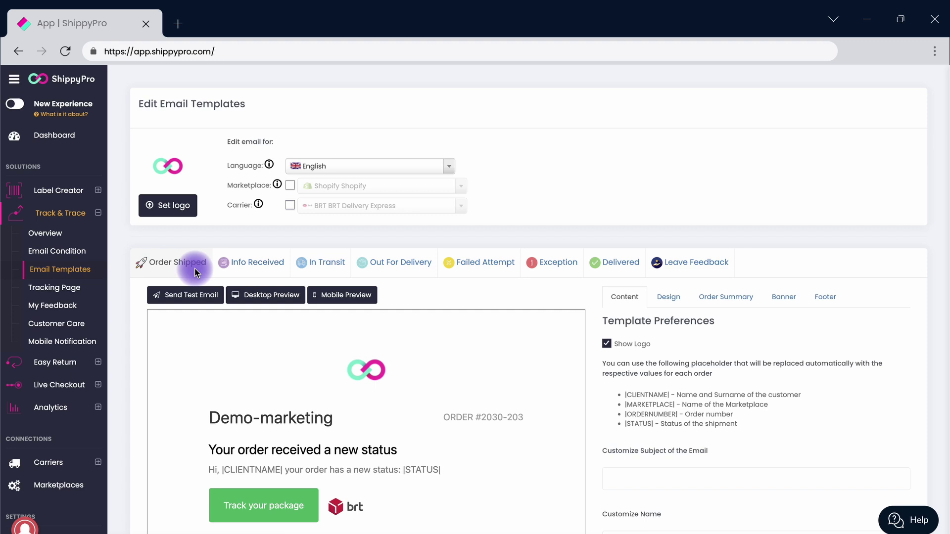
- Add 'd!' to the email subject and change the sender name to 'ShippyPro Shop'
scroll(516, 414, down, 2)
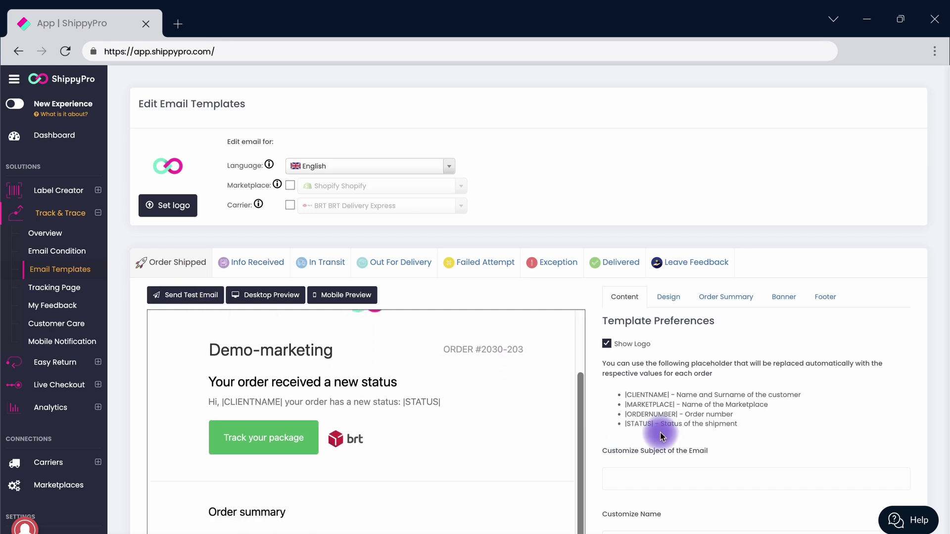
scroll(661, 432, down, 2)
click(660, 394)
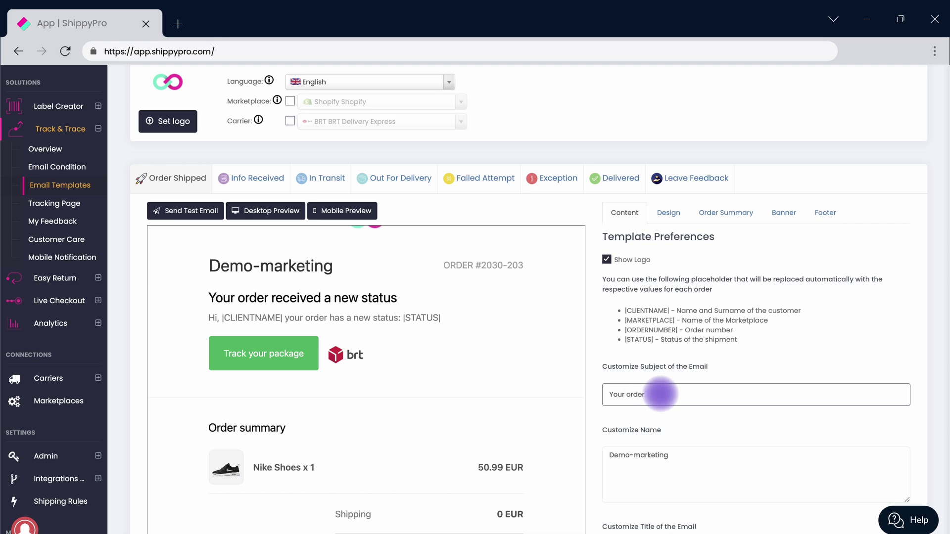
text(d!)
scroll(674, 470, down, 3)
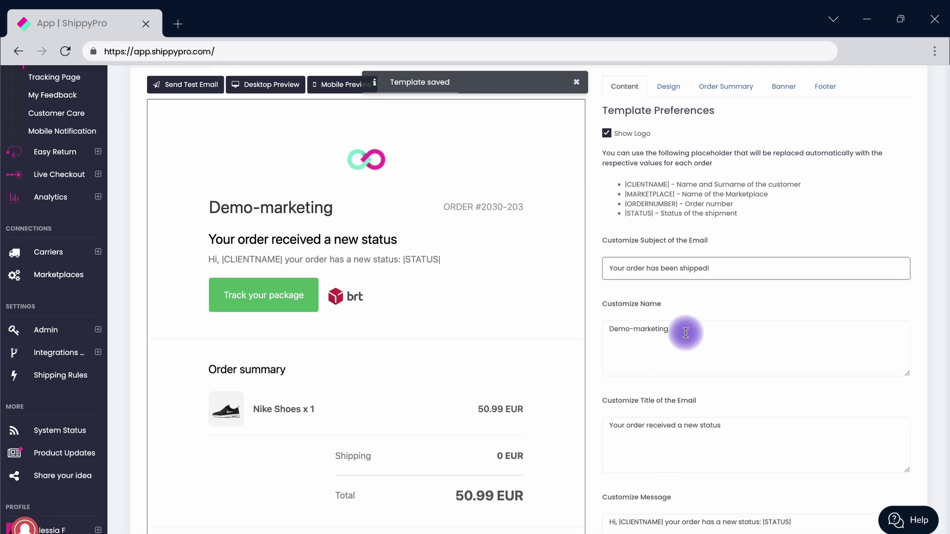
drag(683, 329, 602, 322)
key(BackSpace)
text(ShippyPro Sh)
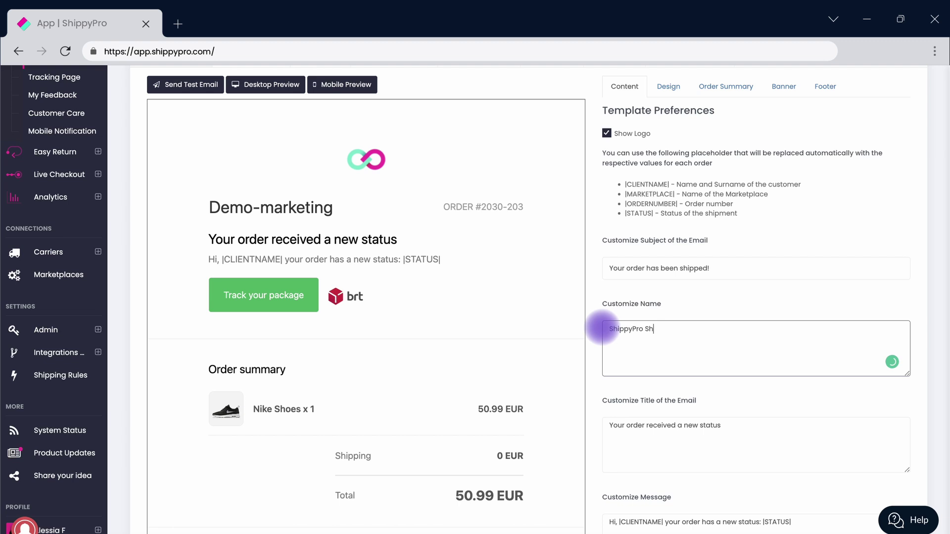
text(op)
- Replace the email title with 'Yay, your order has been shipped!'
drag(722, 425, 603, 425)
text(Yay, your order ha)
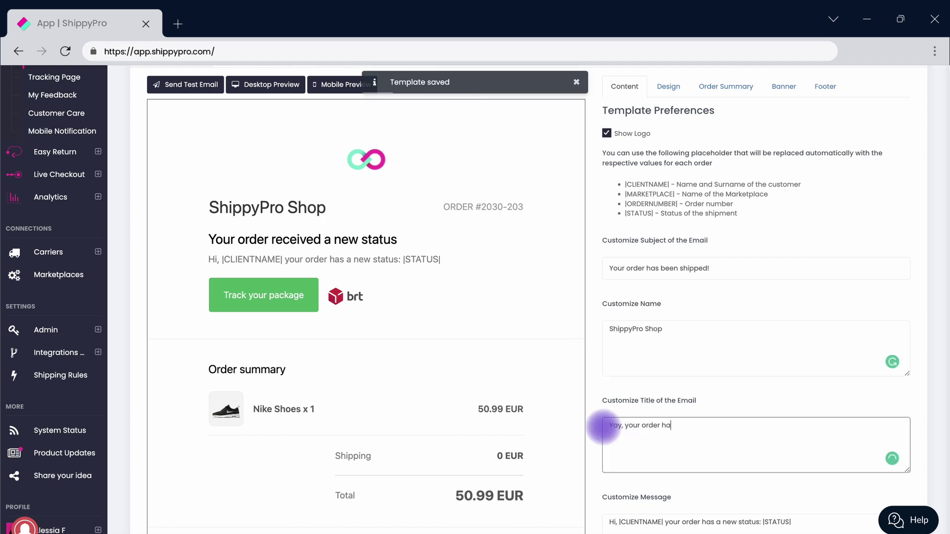
text(s been shipped!)
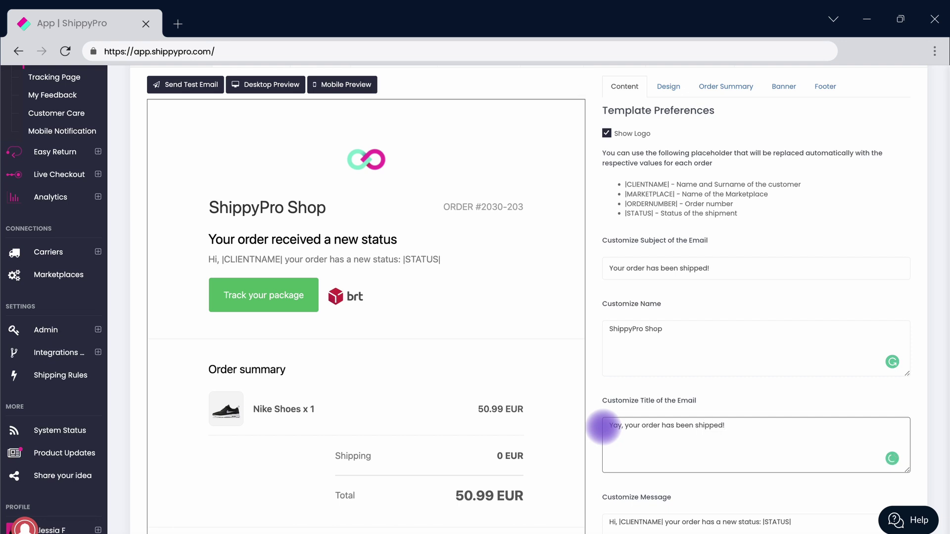
scroll(641, 515, down, 2)
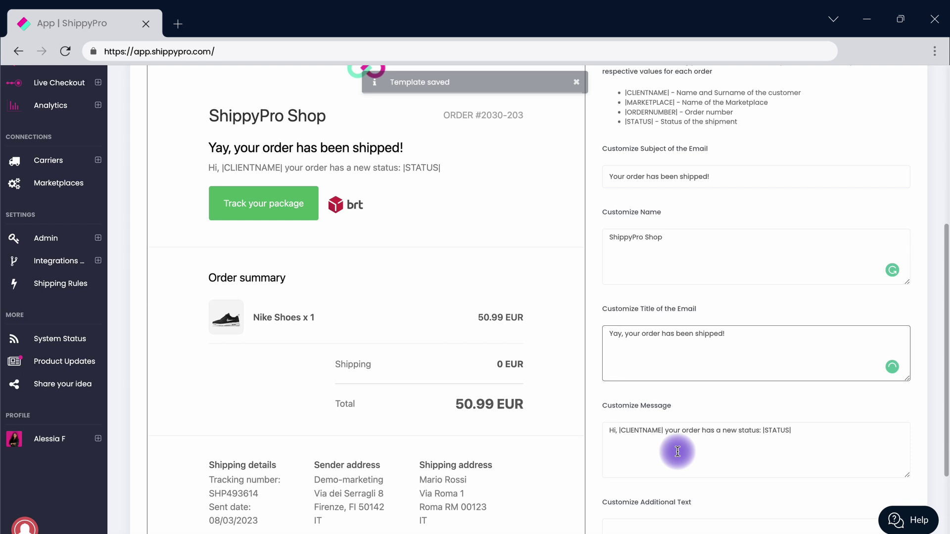
scroll(688, 440, up, 7)
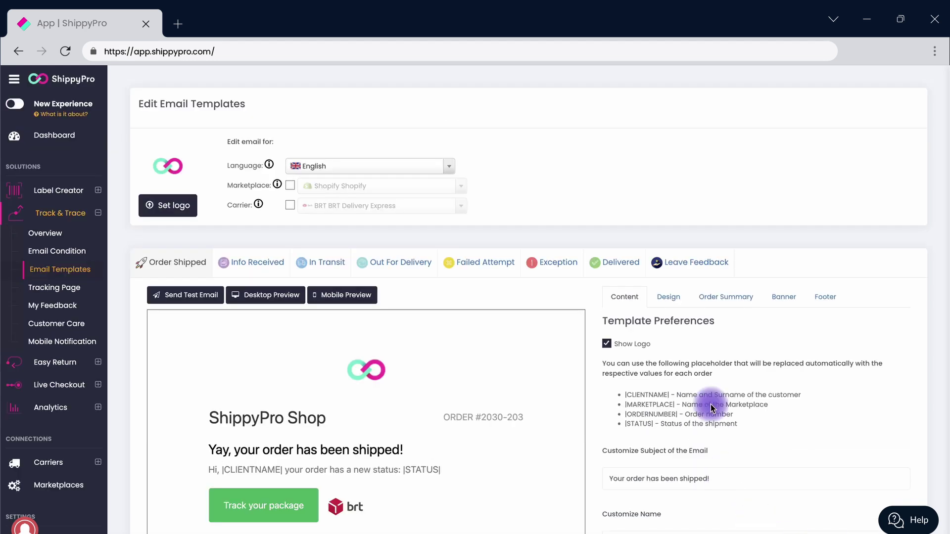
- Review the Order Shipped email's Design and Order Summary options and its desktop preview
click(665, 300)
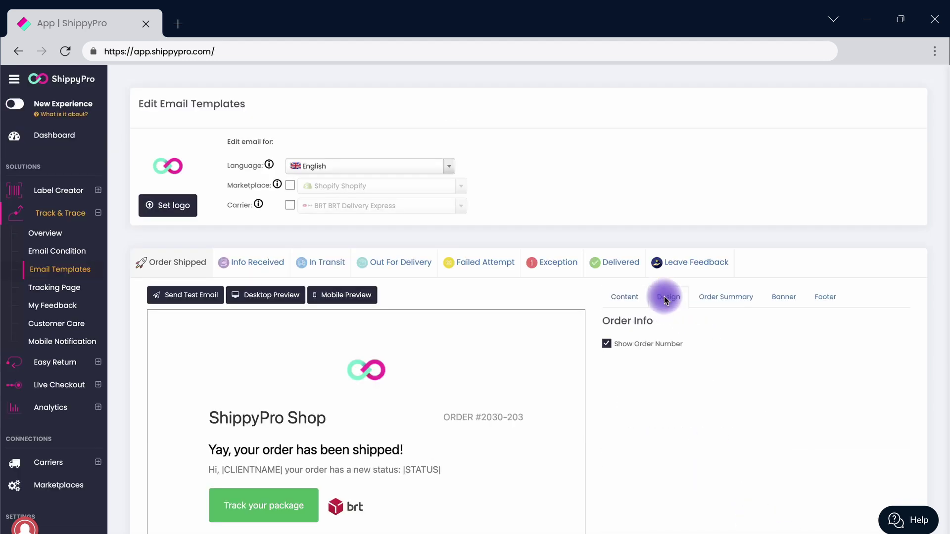
click(737, 297)
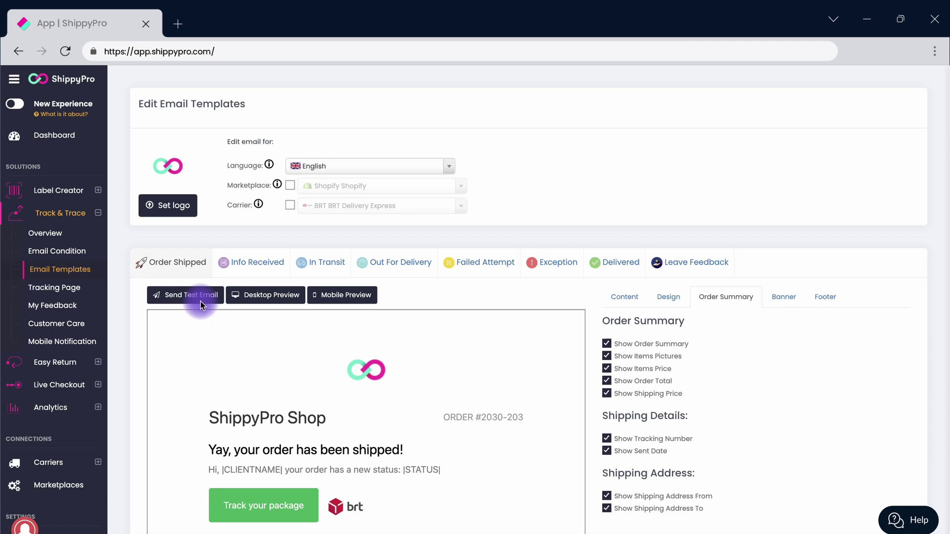
click(256, 299)
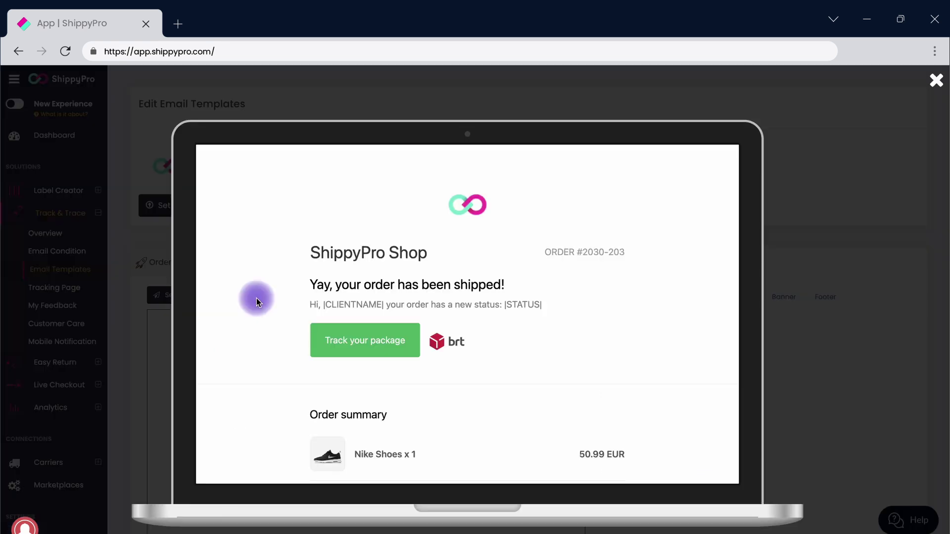
scroll(348, 331, down, 5)
- Paste the spring collection image address into the Banner Image Url field
click(777, 299)
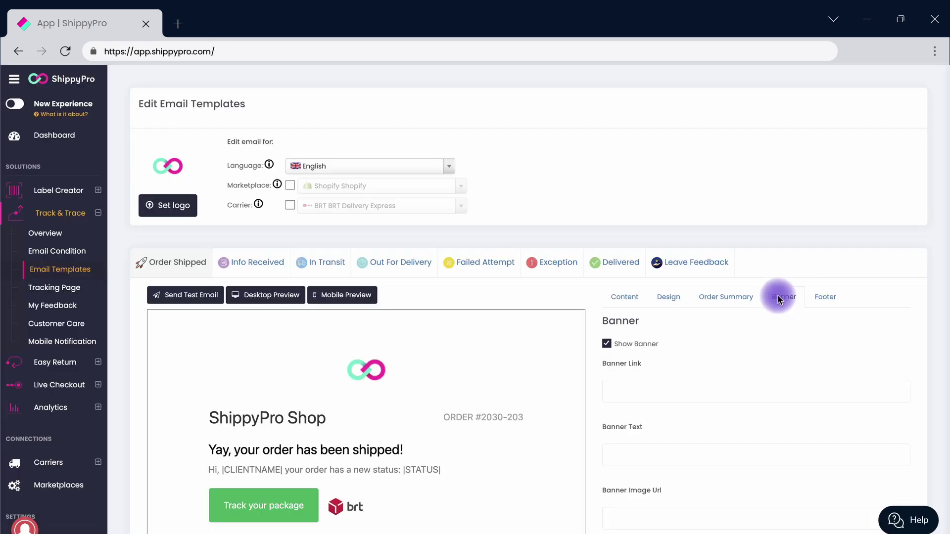
click(632, 517)
text(https://i.ibb.co/27TfRWc/Shippy-Pro-Tracking-emails-1.png)
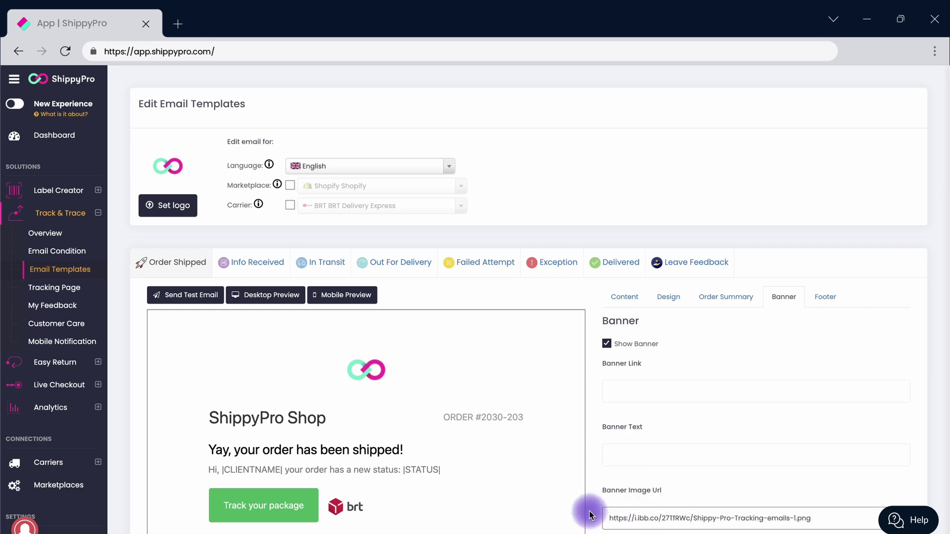
scroll(540, 509, down, 5)
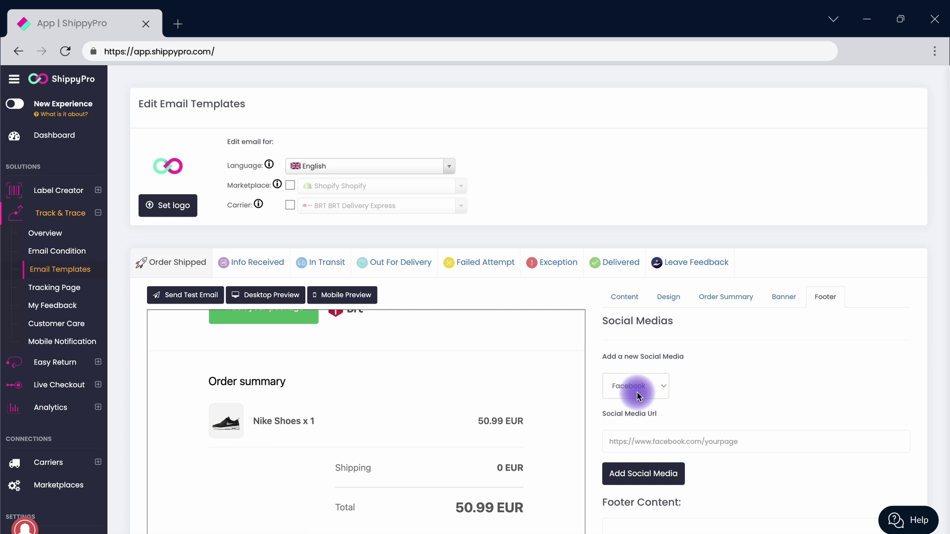
- Add an Instagram link with its pasted page address to the email footer
click(636, 386)
click(633, 423)
click(631, 441)
text(https://www.instagram.com/shippypro/)
click(640, 473)
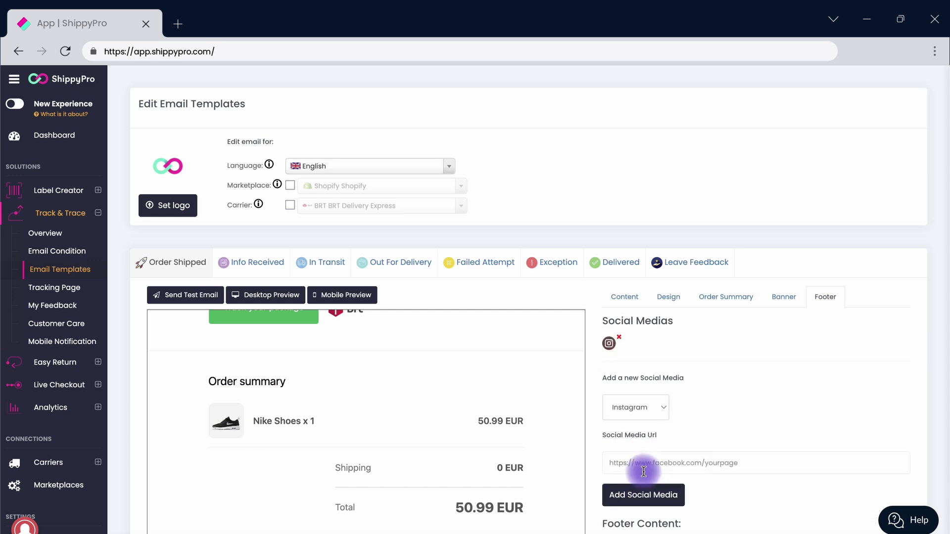
scroll(520, 485, down, 1)
scroll(518, 487, down, 6)
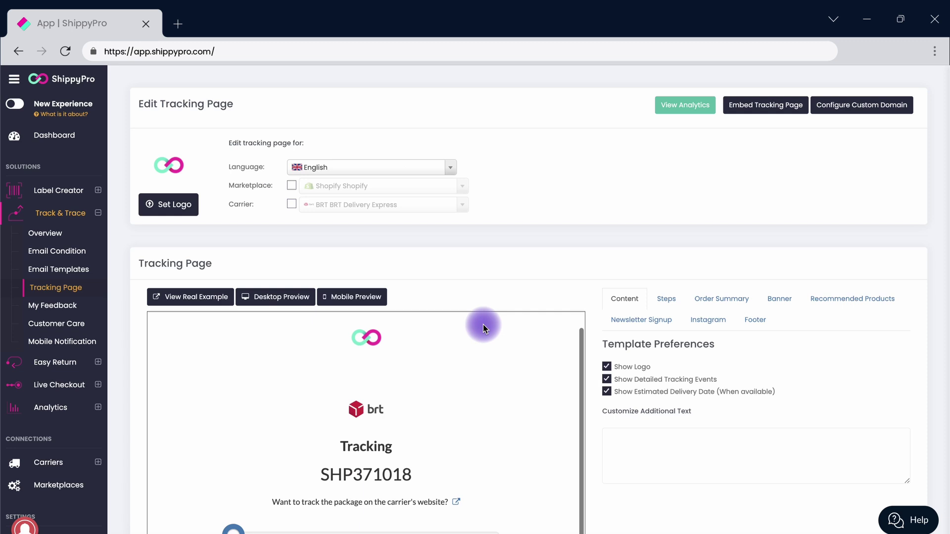
- Browse the tracking page's Steps and Recommended Products settings, then copy the embed code
scroll(483, 324, down, 3)
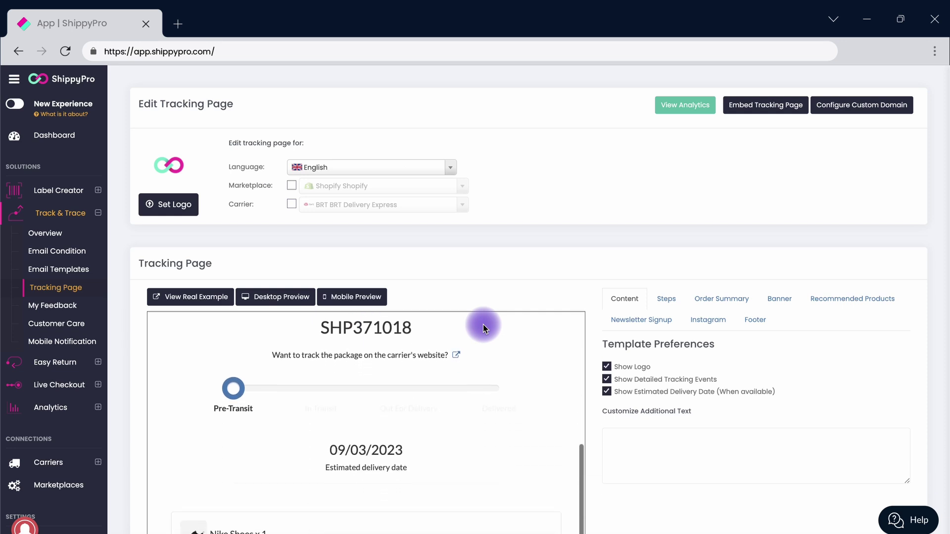
click(661, 300)
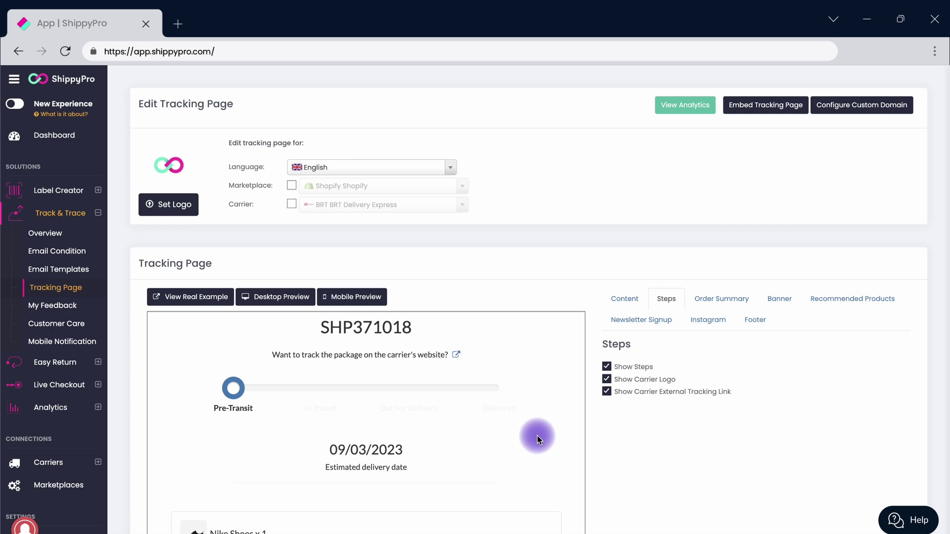
scroll(538, 437, down, 1)
scroll(538, 437, down, 2)
scroll(536, 432, up, 3)
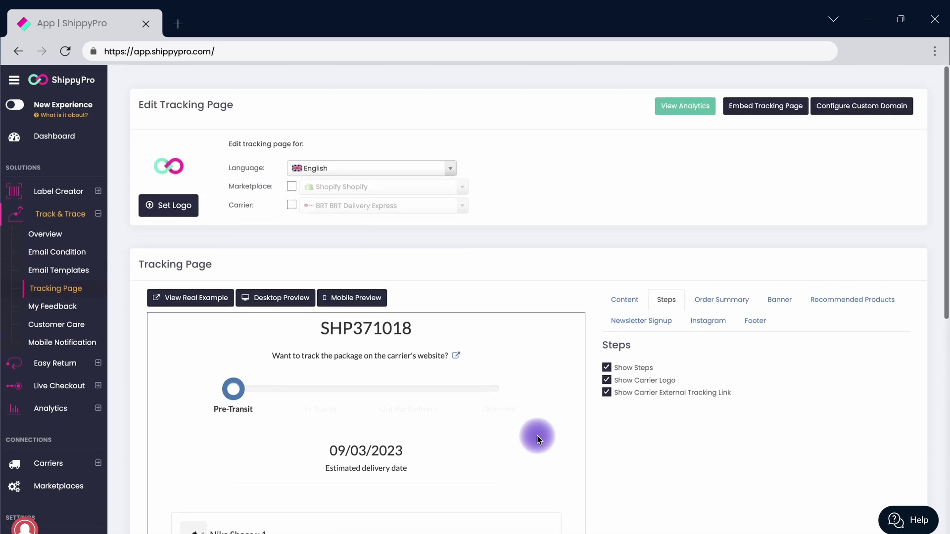
click(839, 298)
scroll(717, 431, down, 3)
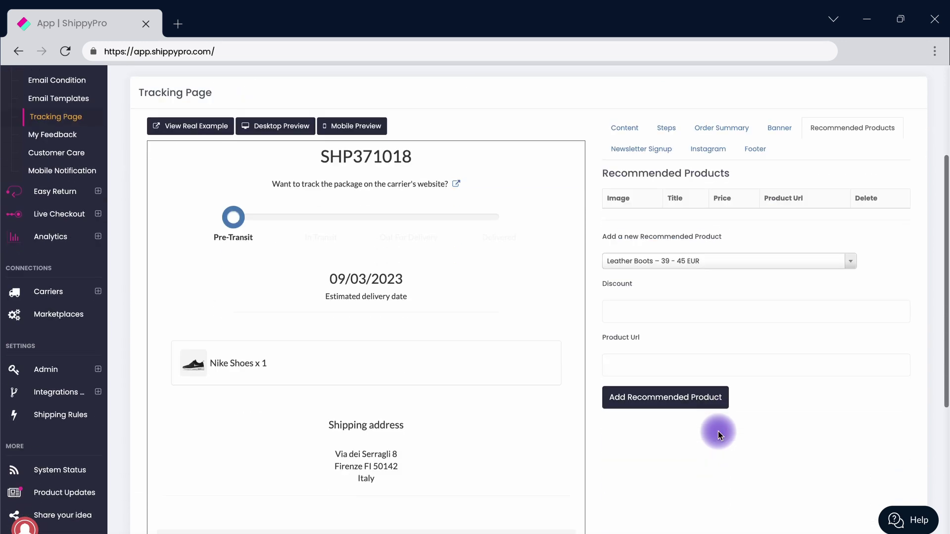
scroll(717, 431, up, 3)
click(776, 116)
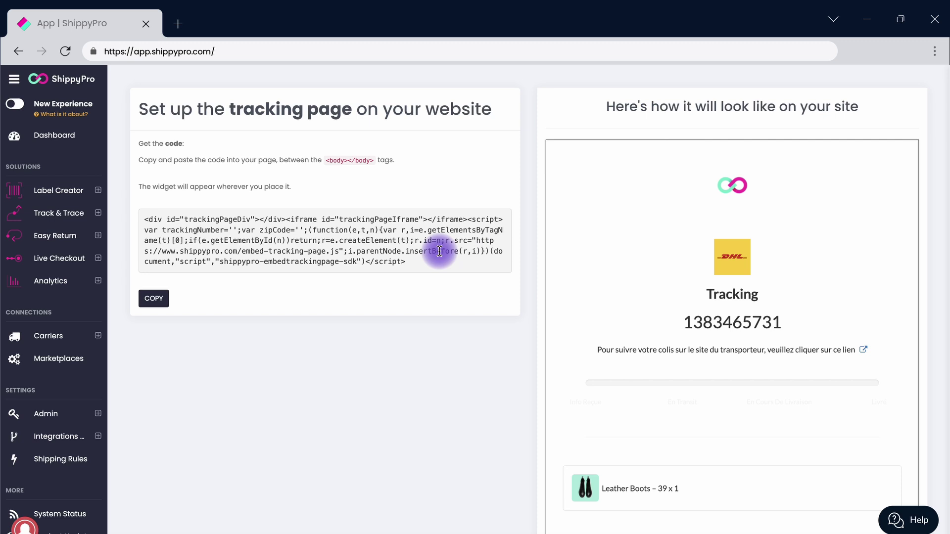
click(161, 299)
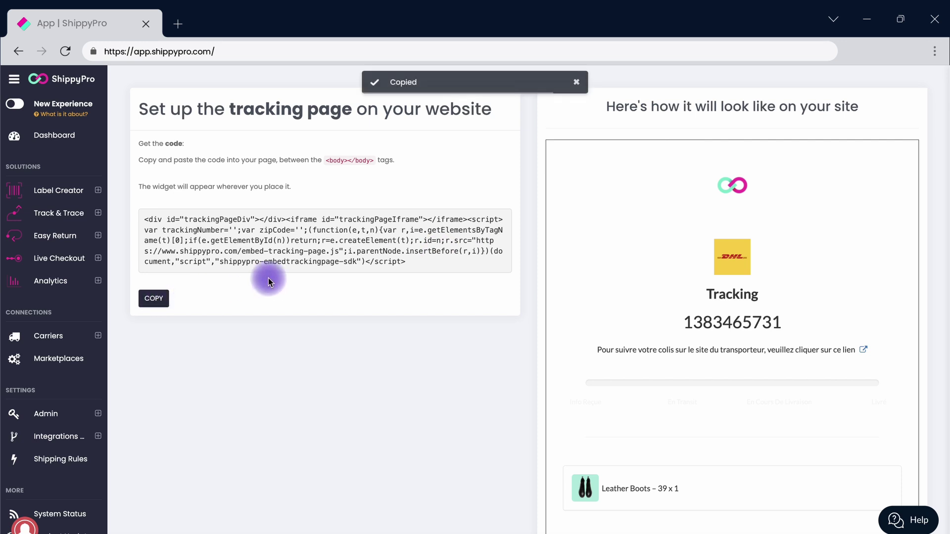
- Enable WhatsApp for the In Transit notification condition and move to the message templates
scroll(685, 370, down, 2)
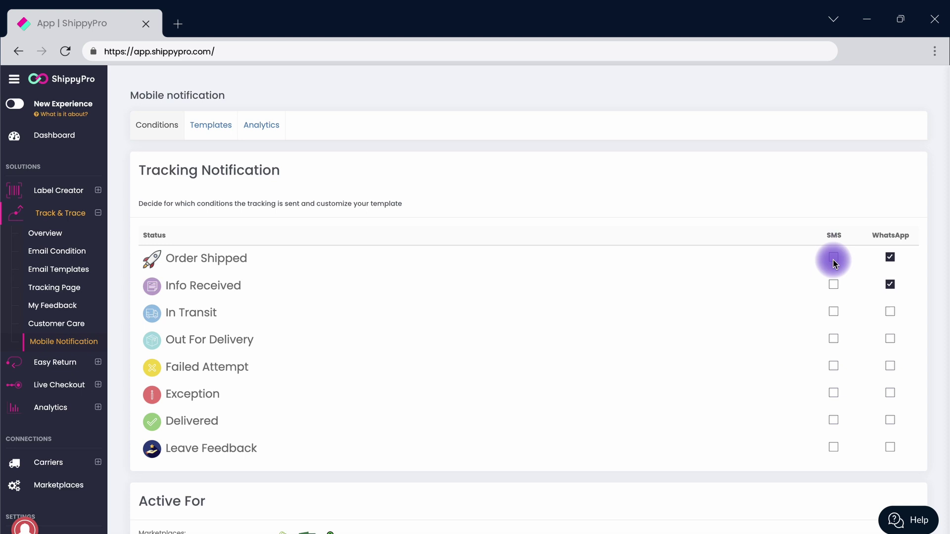
click(890, 310)
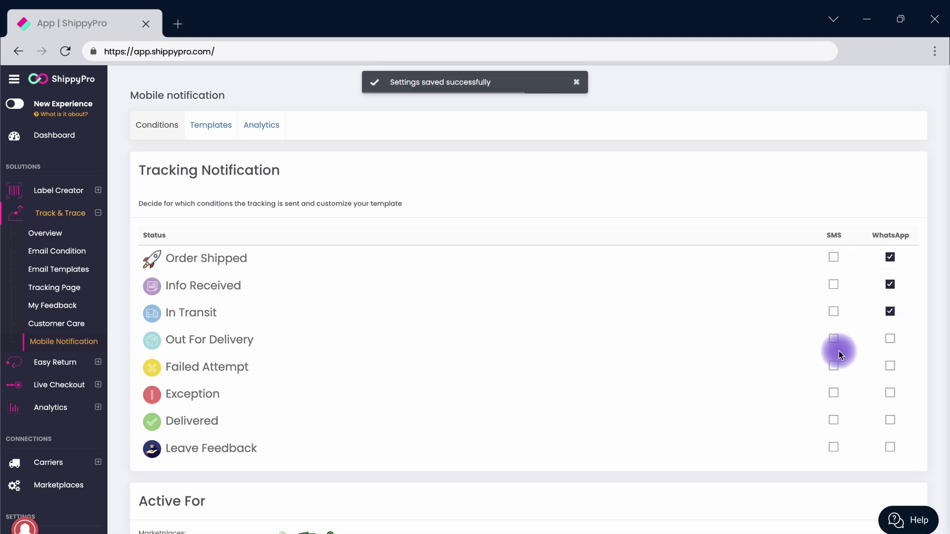
click(218, 126)
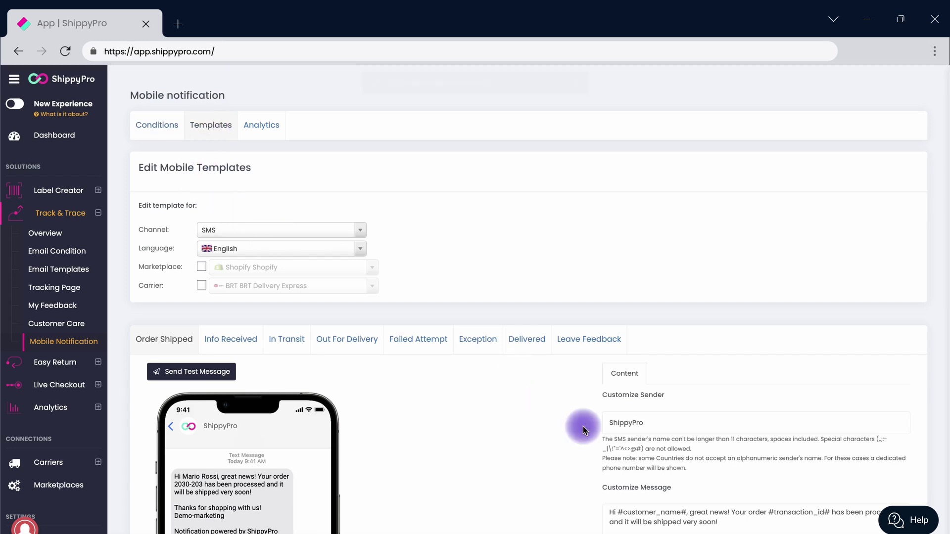
- Read through the SMS Order Shipped message text and open the Channel dropdown
scroll(721, 453, down, 2)
scroll(721, 453, down, 2)
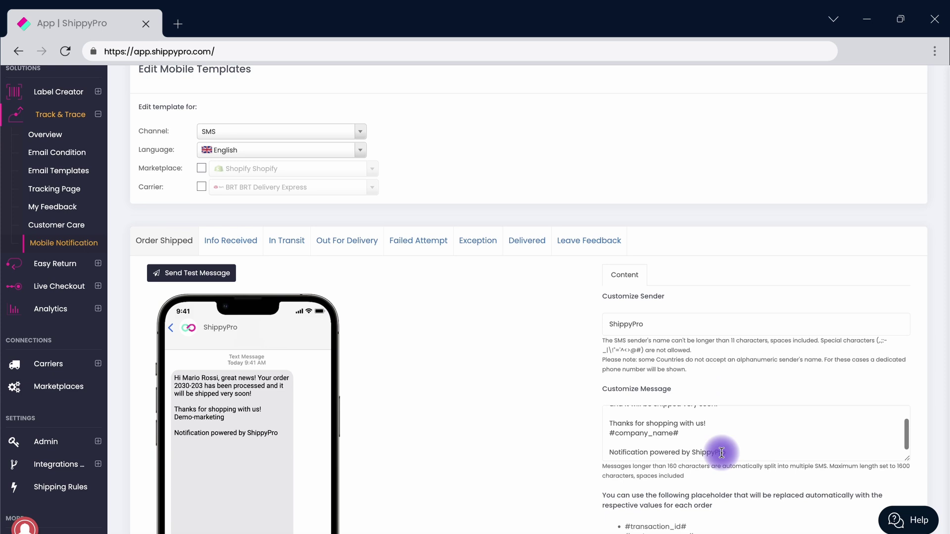
scroll(721, 452, up, 2)
scroll(721, 453, down, 2)
scroll(713, 510, down, 2)
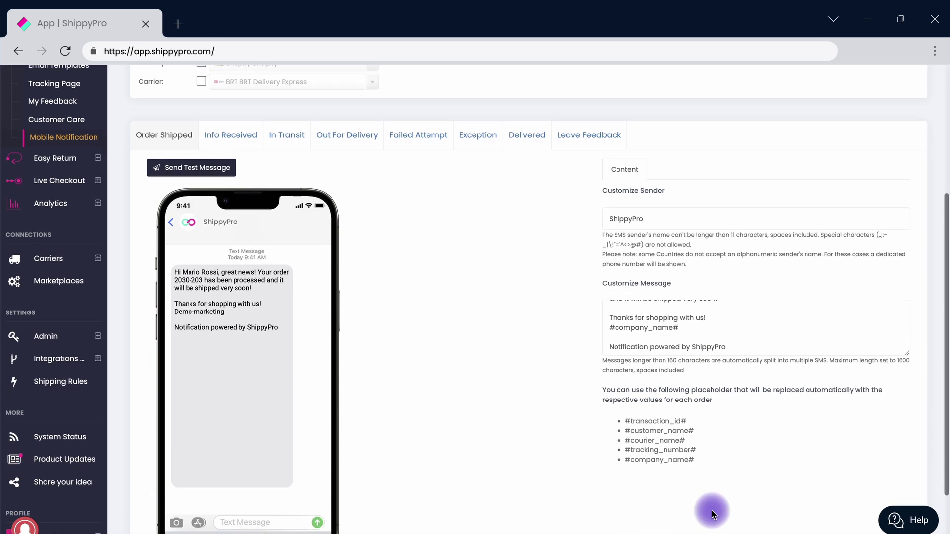
scroll(713, 513, up, 1)
scroll(712, 514, up, 1)
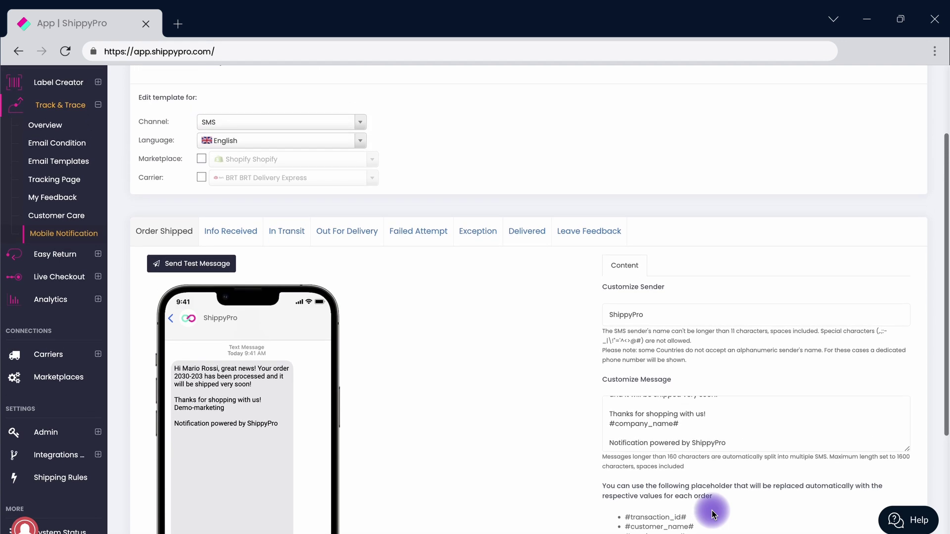
click(275, 153)
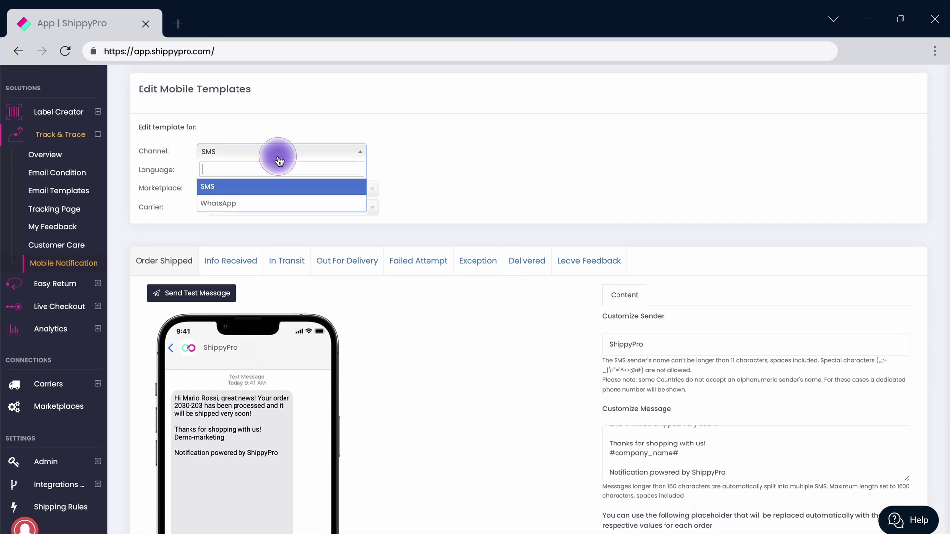
click(276, 205)
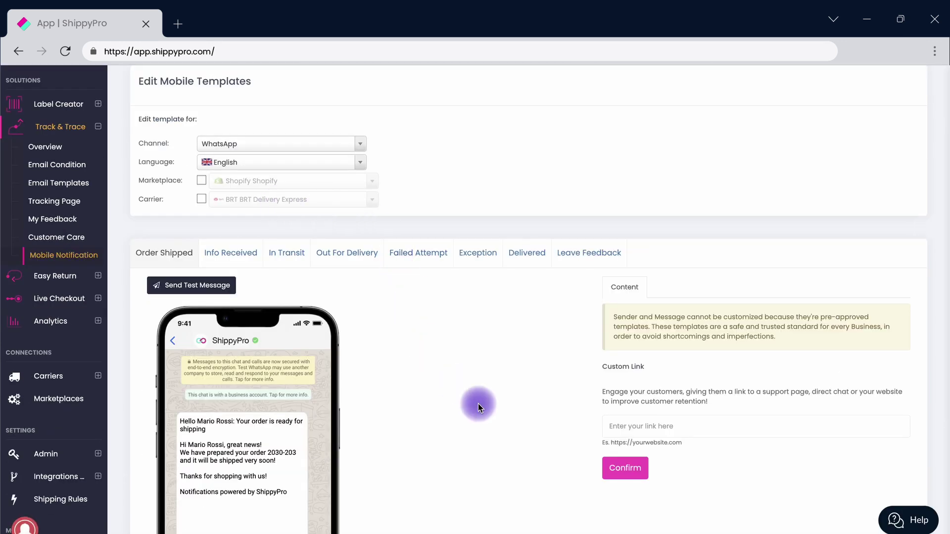
scroll(640, 285, down, 3)
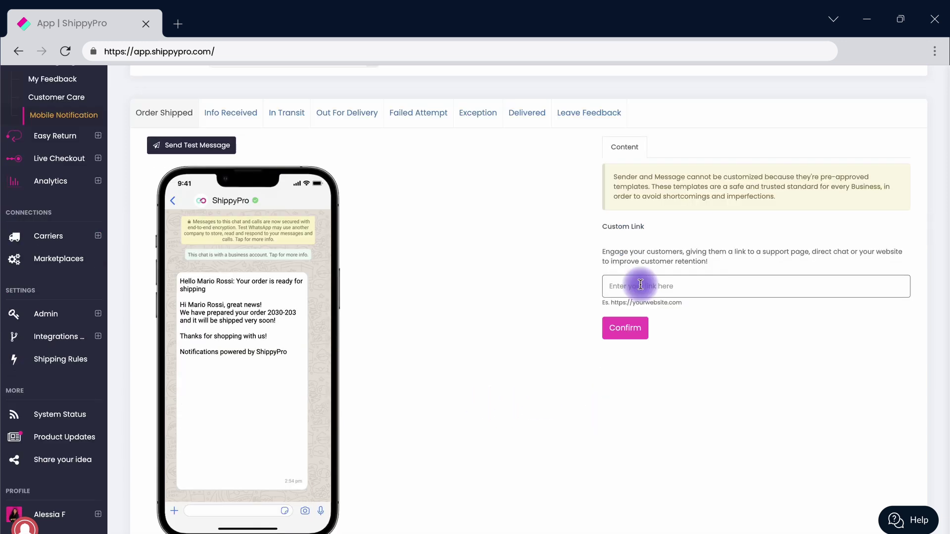
click(631, 329)
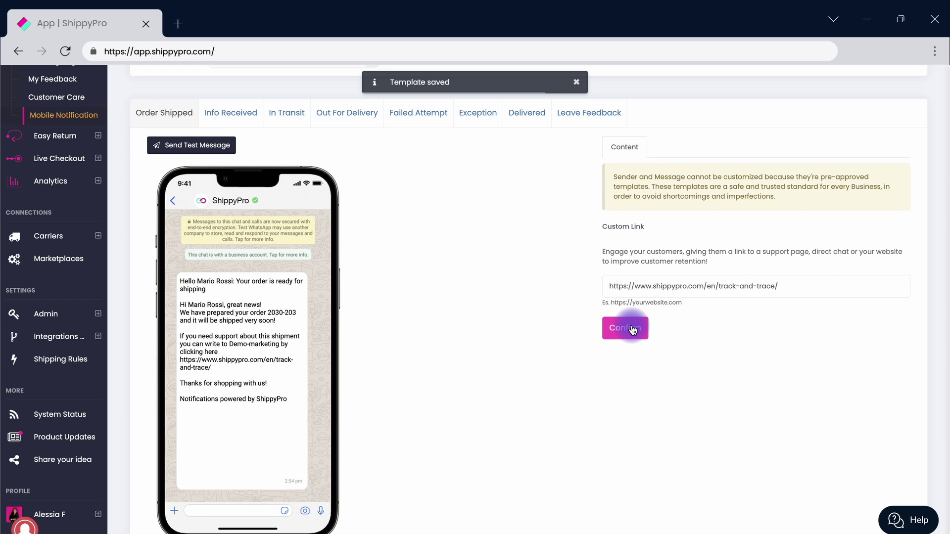
click(906, 520)
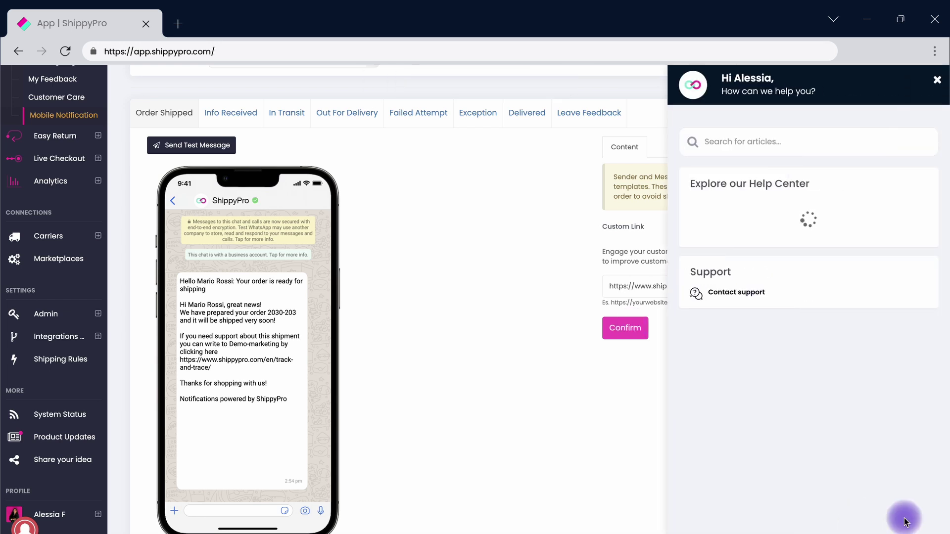